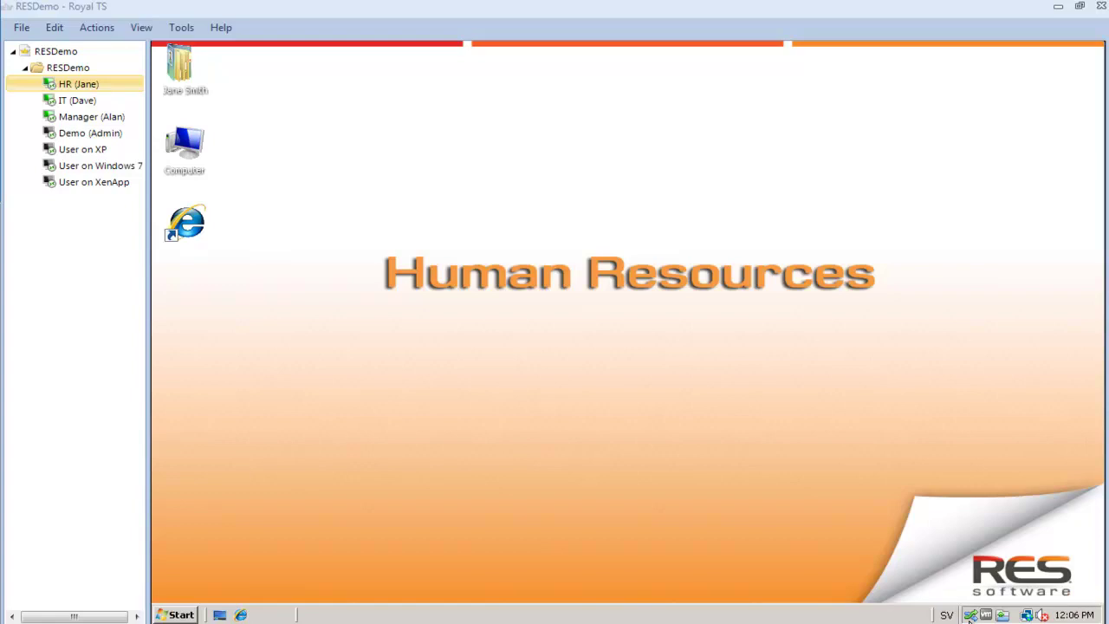
Step: Open the RES Orchestration Client panel from the tray on the HR desktop session
click(970, 616)
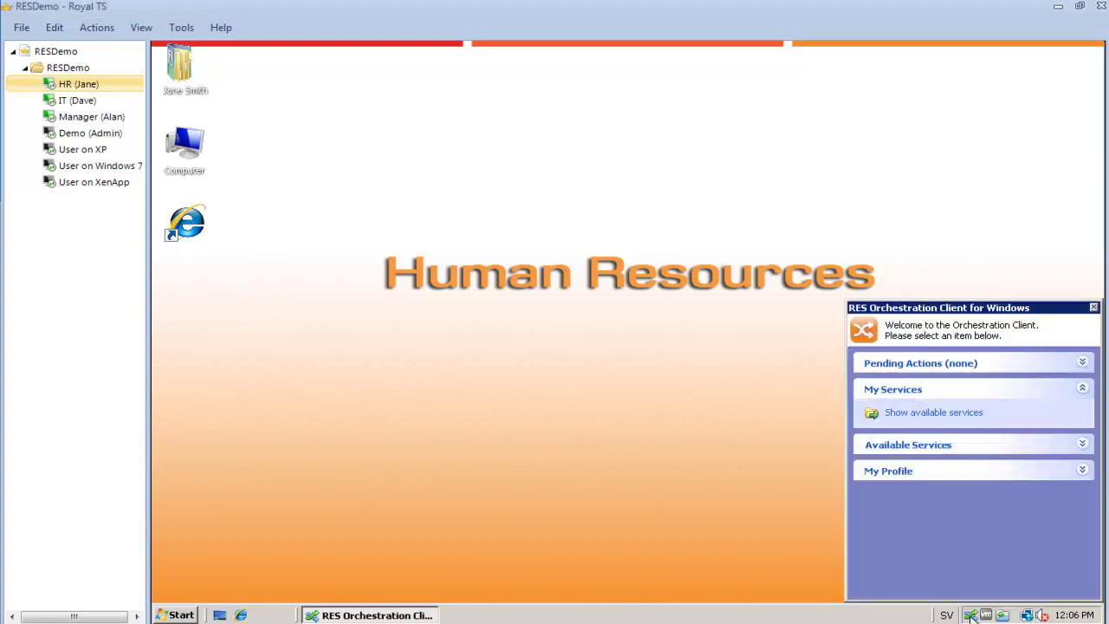
Step: Request the Employee - Onboarding service from Available Services
click(915, 414)
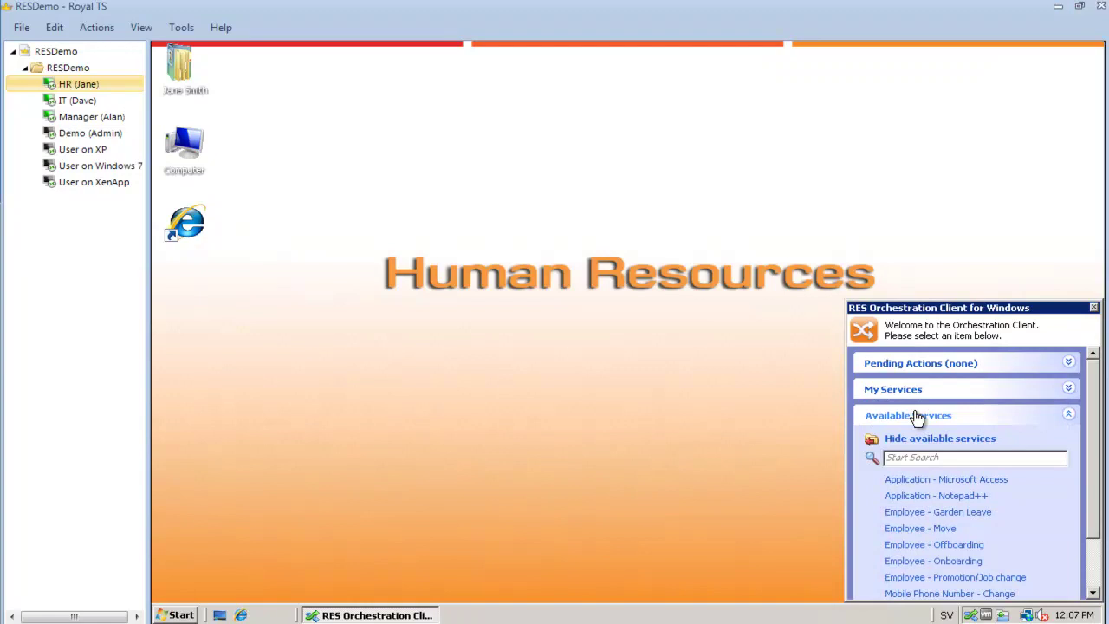
click(978, 562)
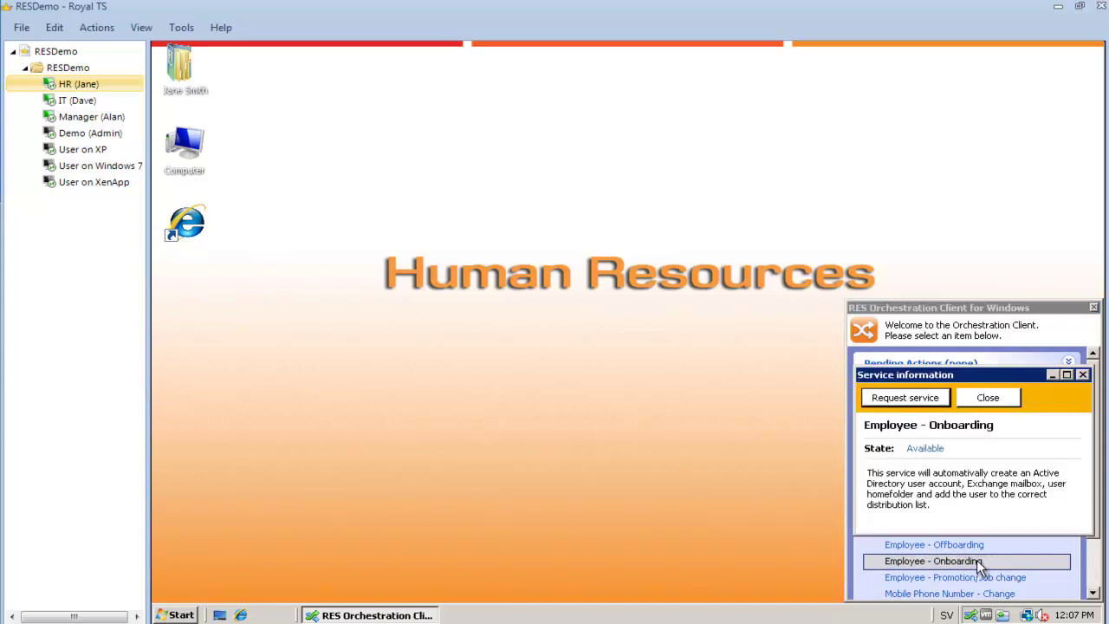
click(897, 400)
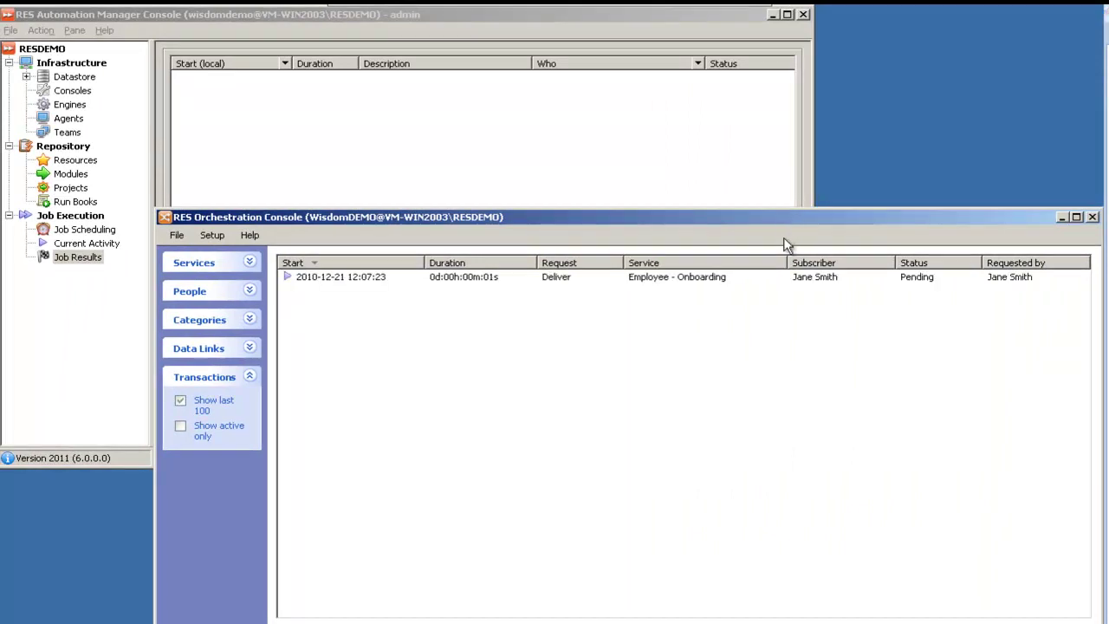
Step: Open the pending Employee - Onboarding transaction and view its Actions tab
double_click(768, 277)
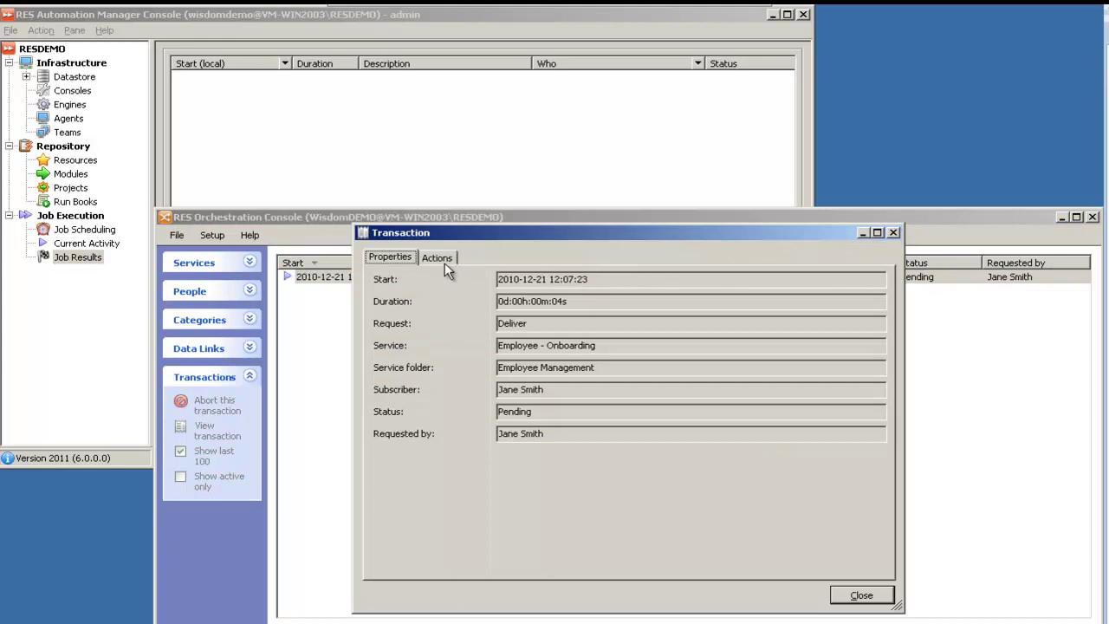
click(438, 258)
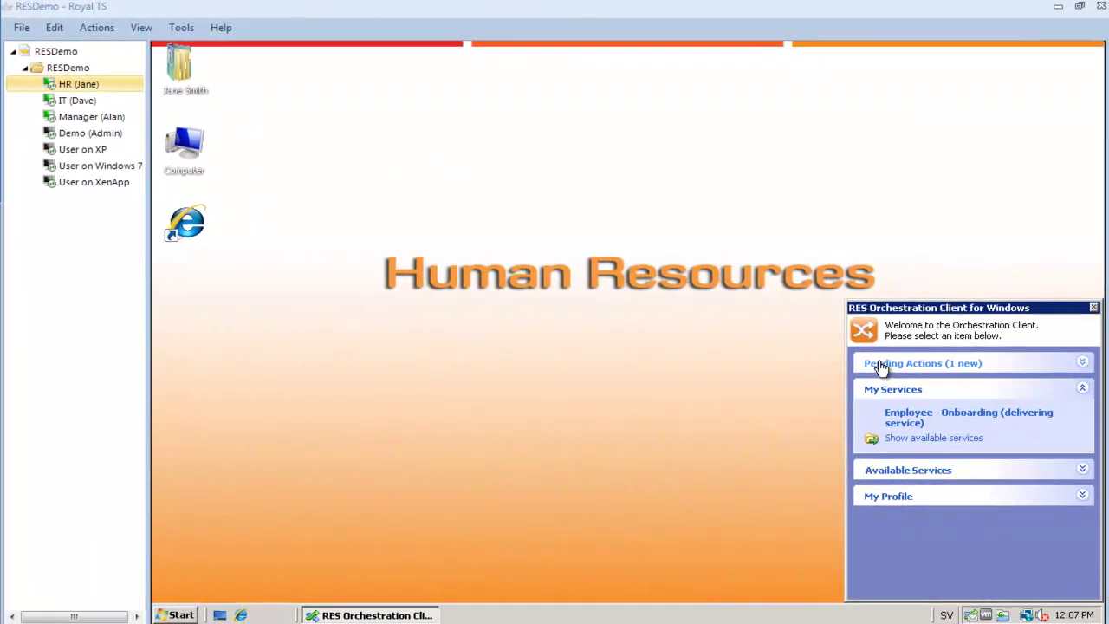
Step: Open the Employee onboarding action and enter Department Sales and the new hire's first name
click(881, 364)
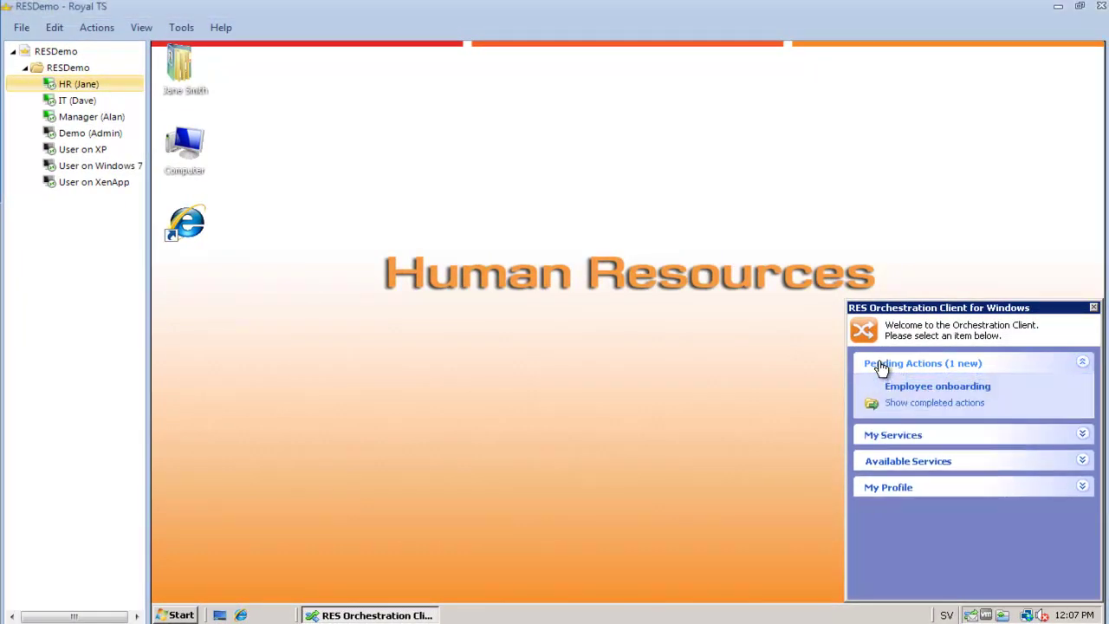
click(902, 388)
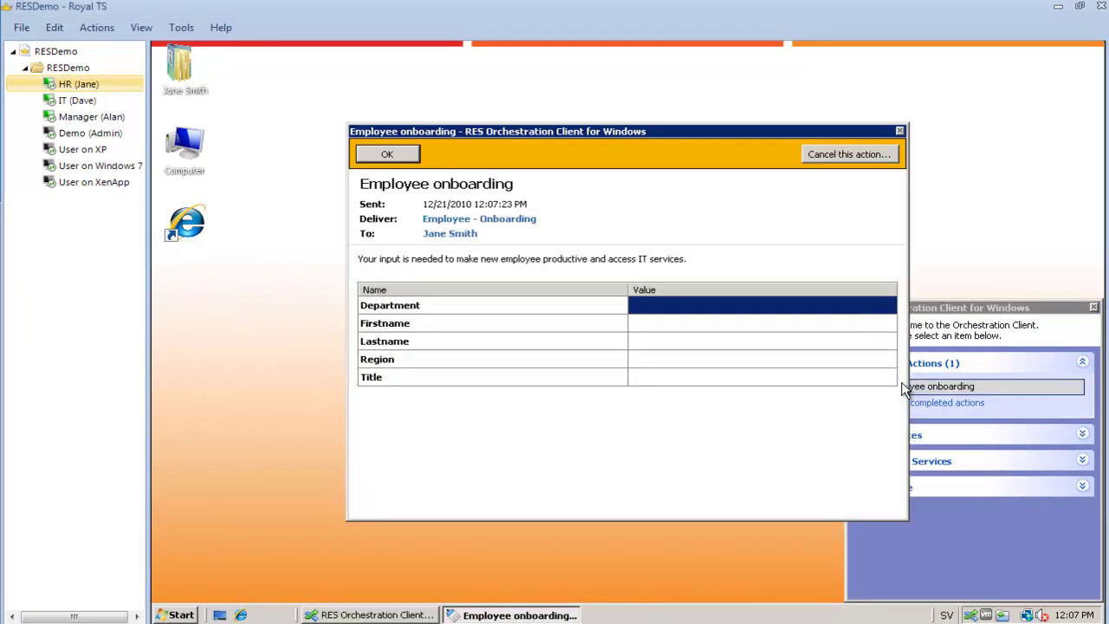
click(655, 304)
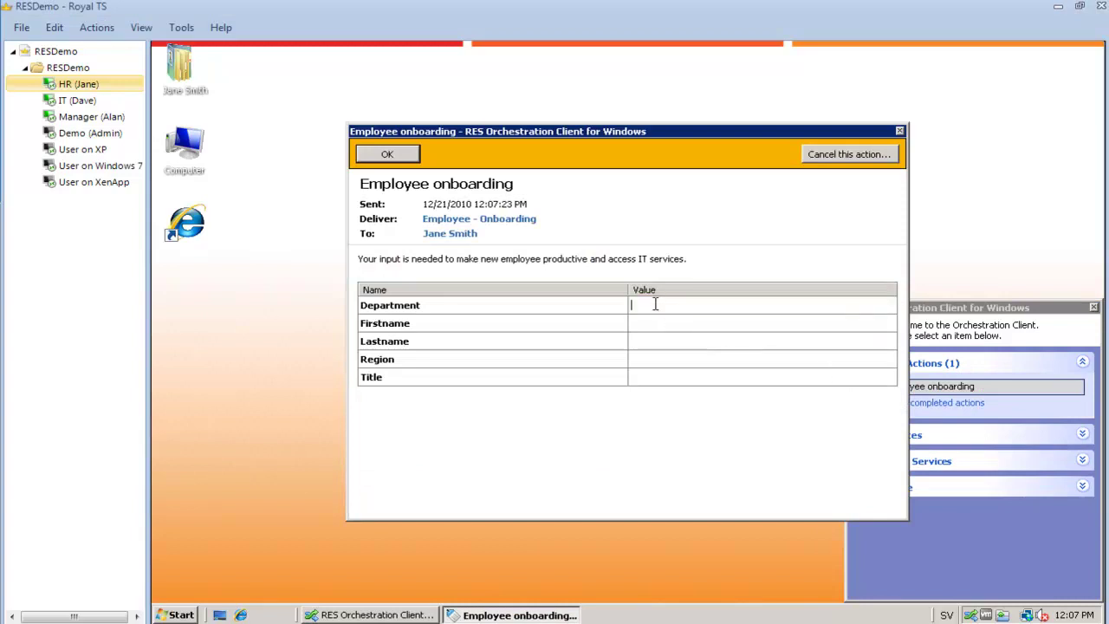
text(Sales)
key(Return)
key(Tab)
text(Clark)
key(Return)
Step: Enter the new hire's last name, Region US and Title Account Manager, then submit
key(Tab)
text(Kent)
key(Return)
key(Tab)
text(US)
key(Return)
key(Tab)
text(Accou)
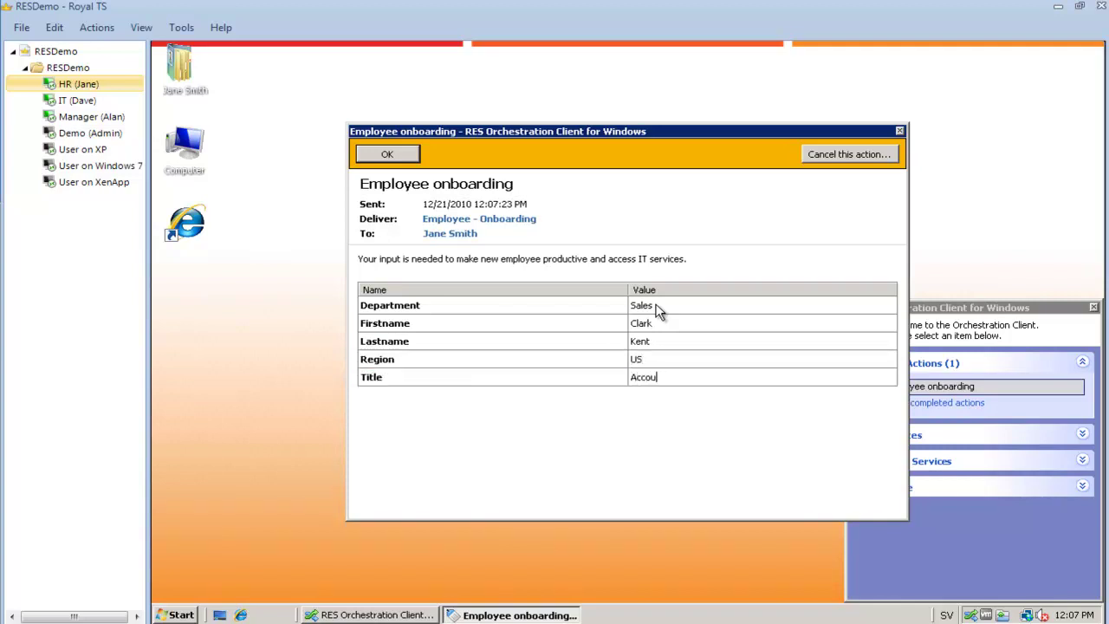
text(nt Manager)
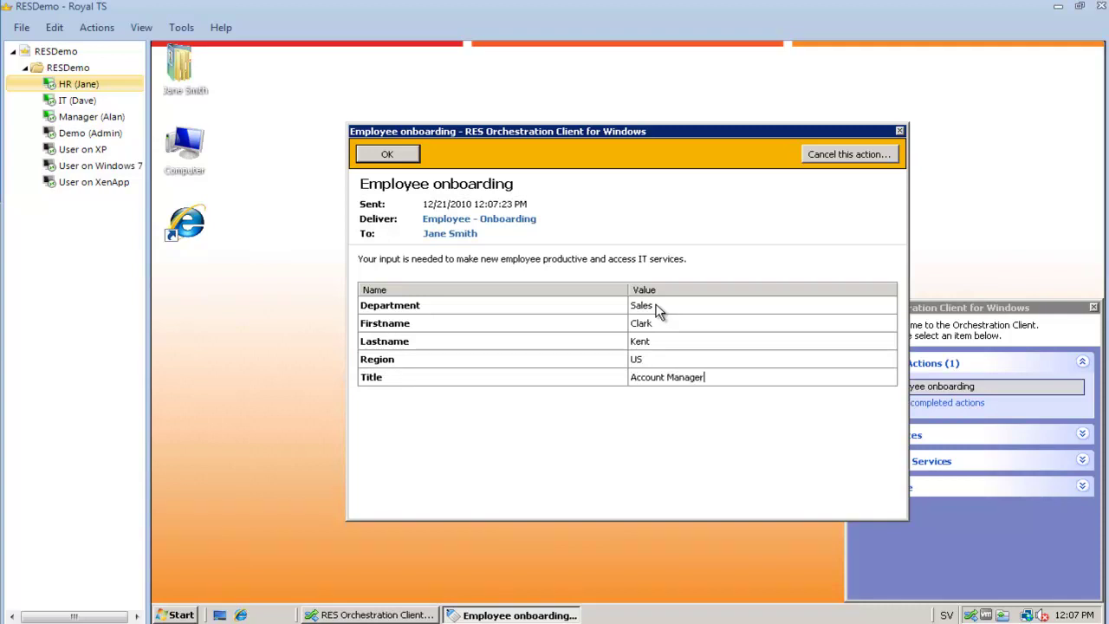
click(394, 156)
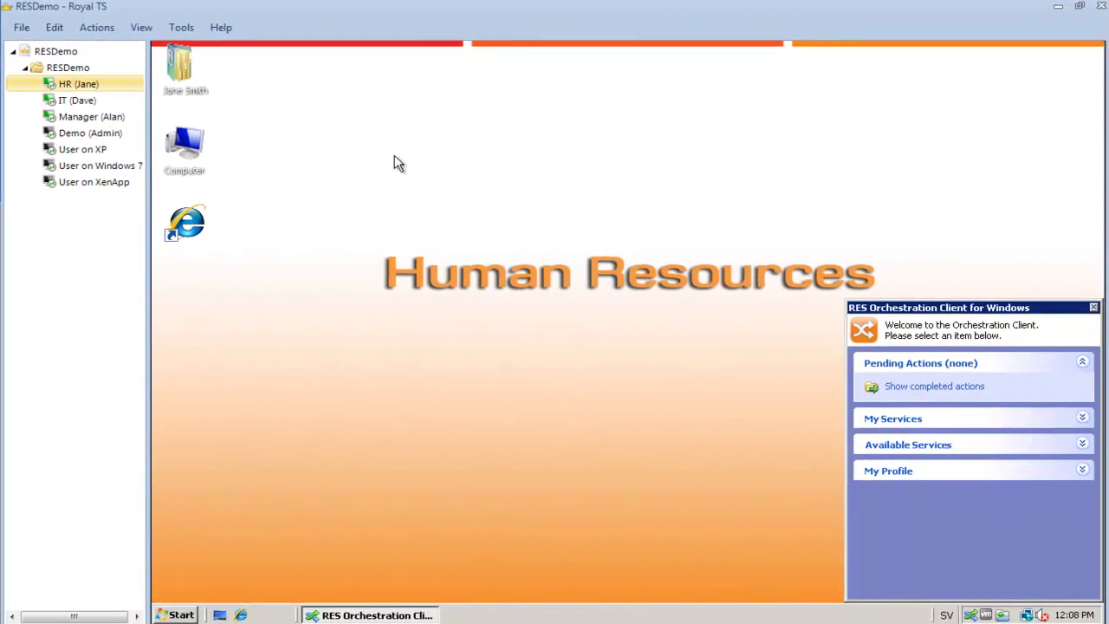
Step: On the IT desktop, open the pending 'Please complete the list of tasks' action
click(86, 102)
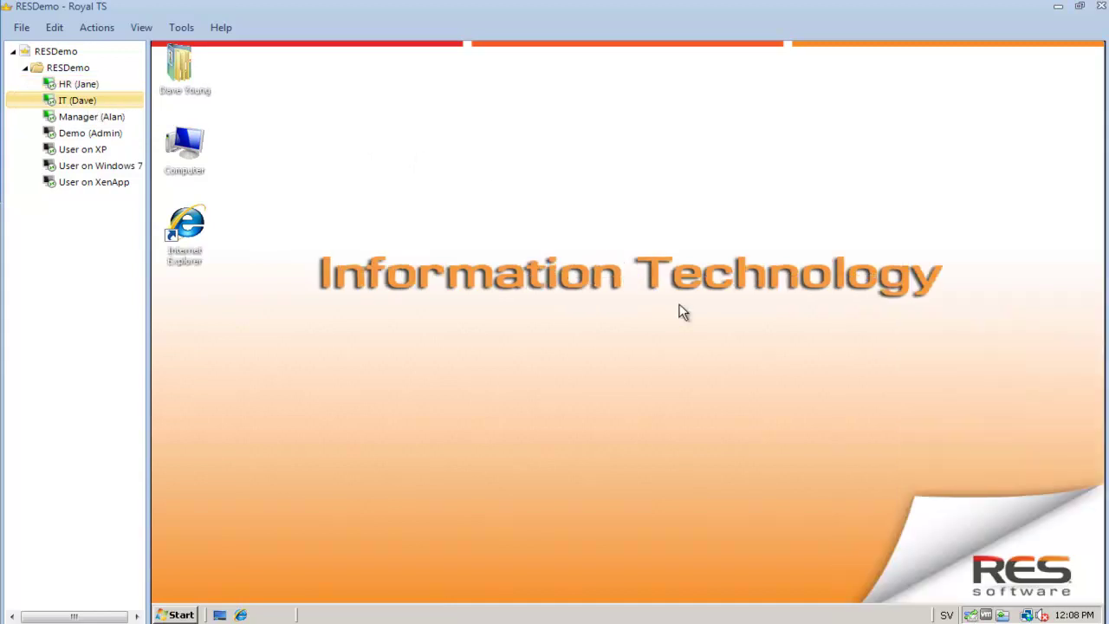
click(972, 615)
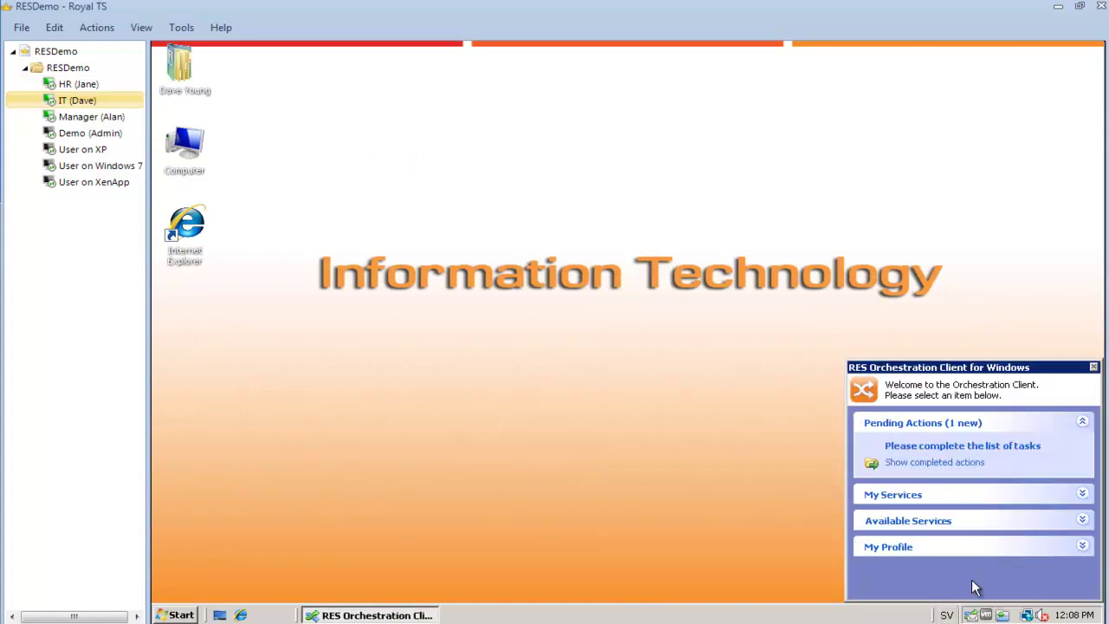
click(946, 447)
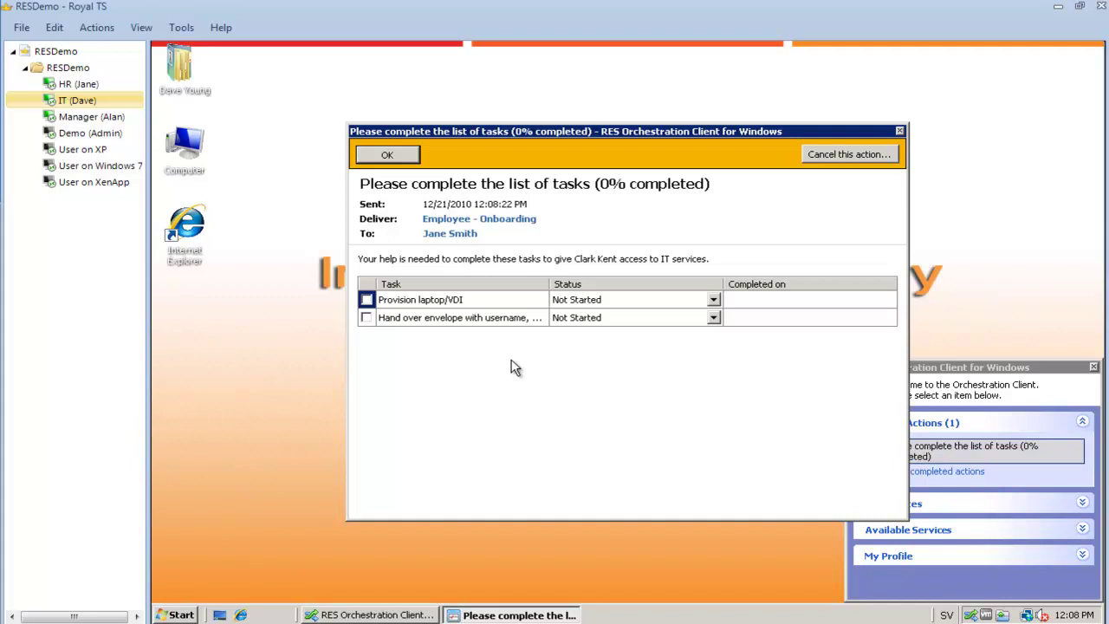
Step: Mark the Provision laptop/VDI and envelope handover tasks Completed and confirm
click(366, 300)
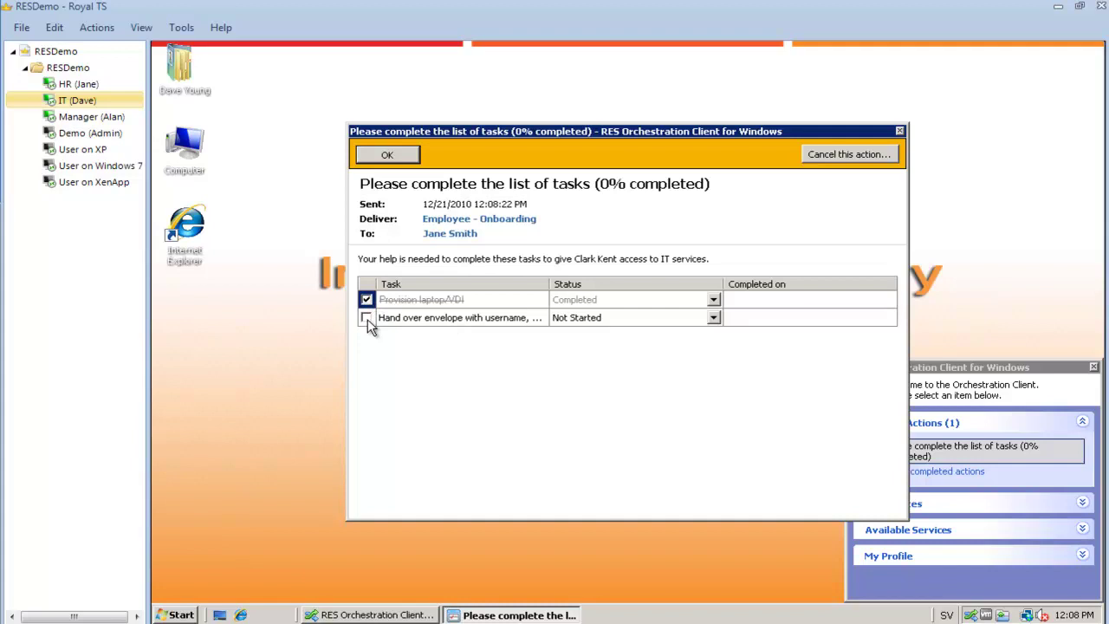
drag(346, 320, 199, 325)
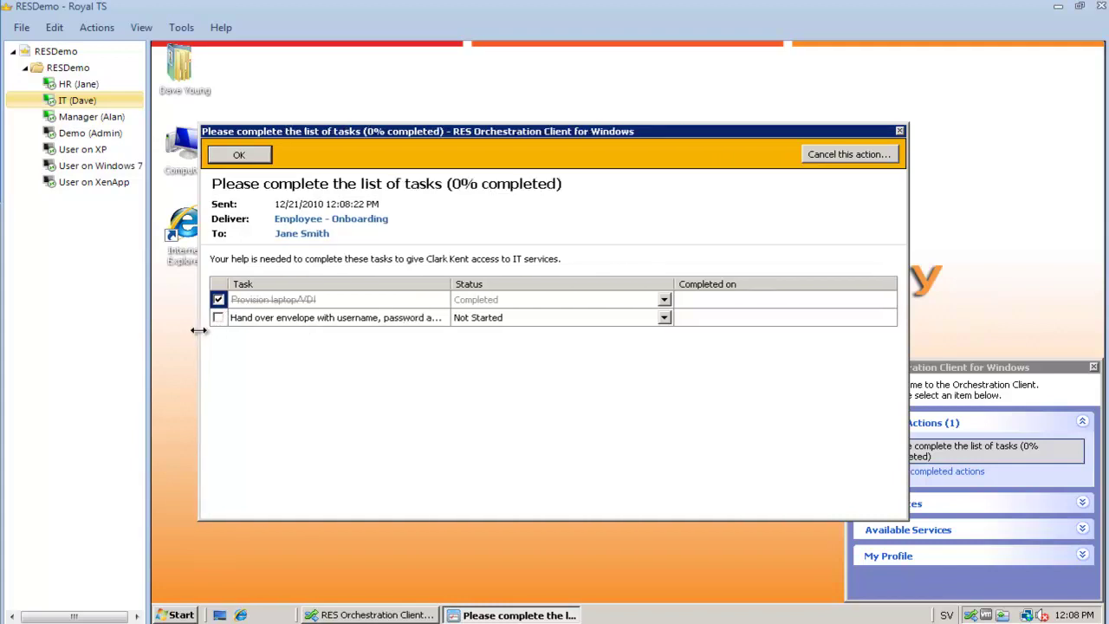
drag(449, 285, 563, 285)
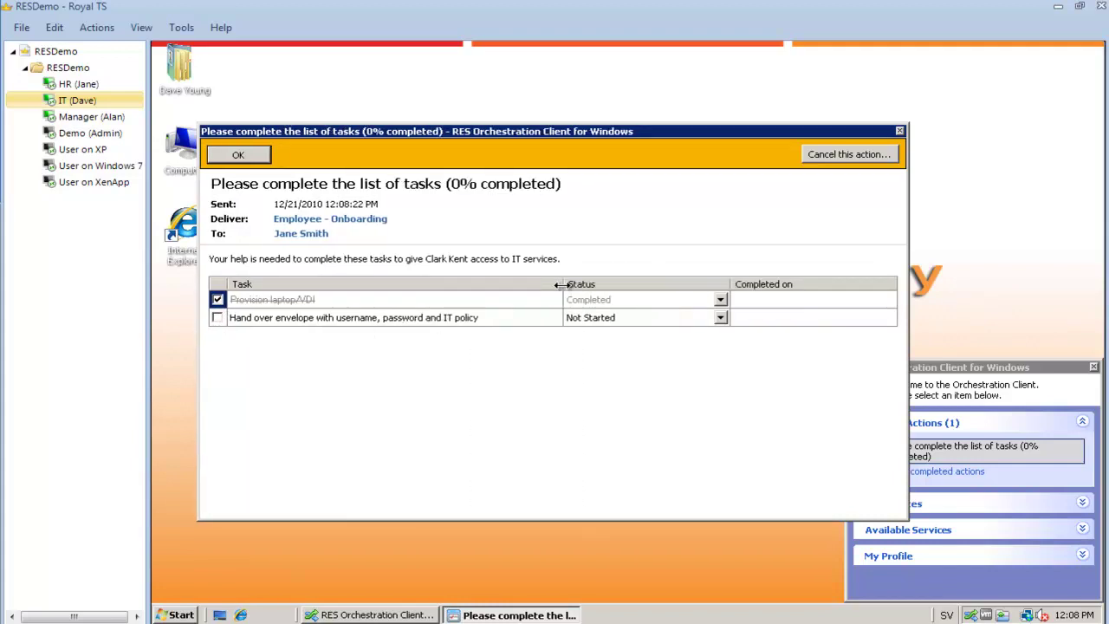
click(441, 319)
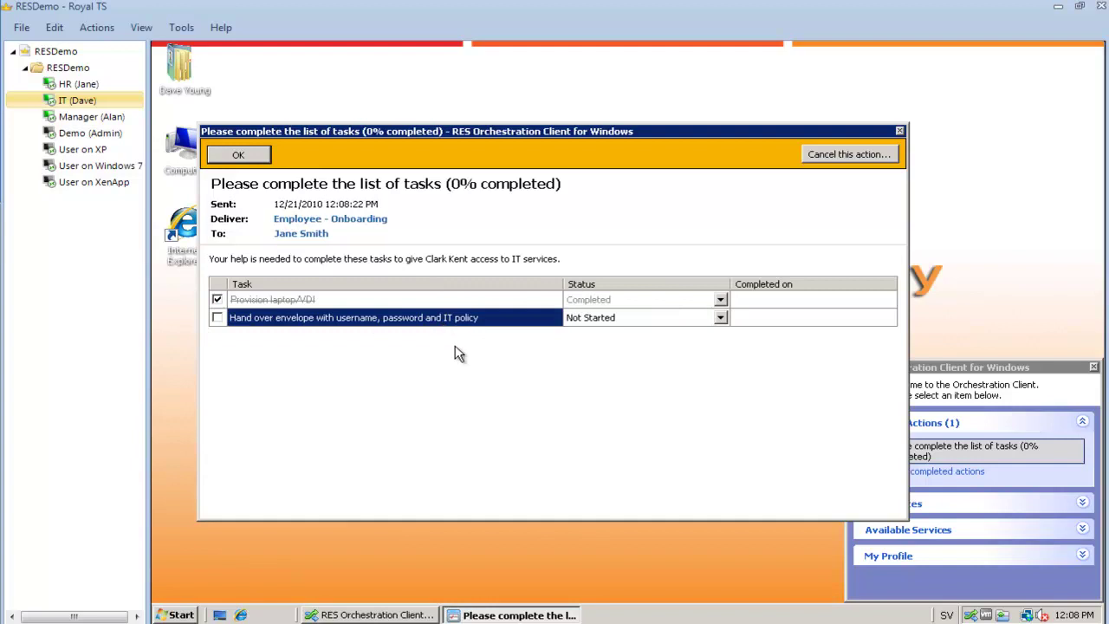
click(217, 317)
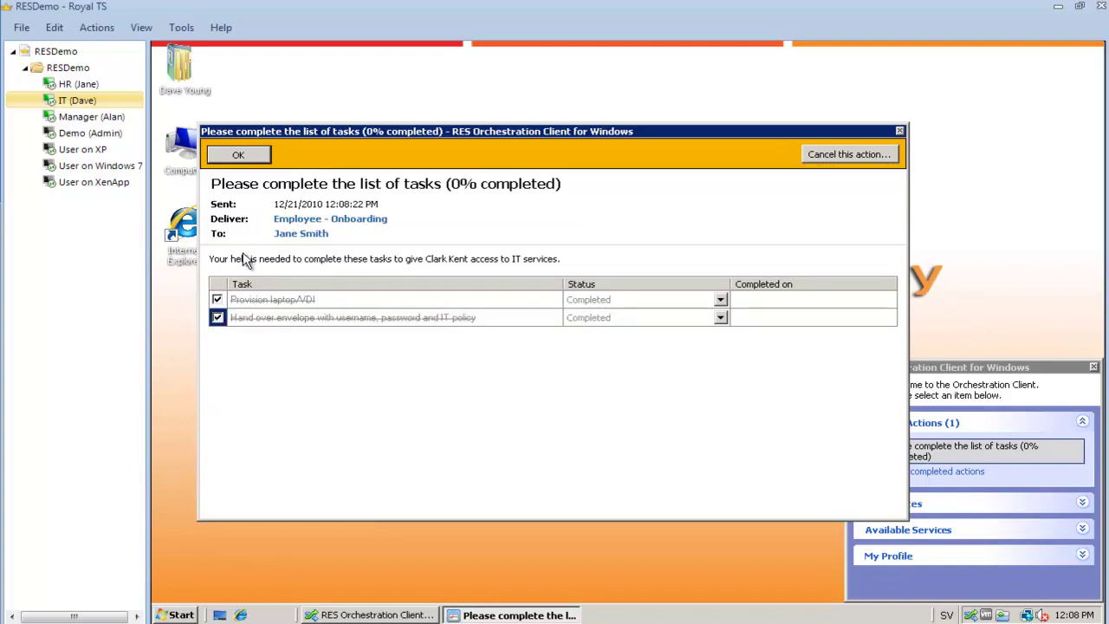
click(249, 156)
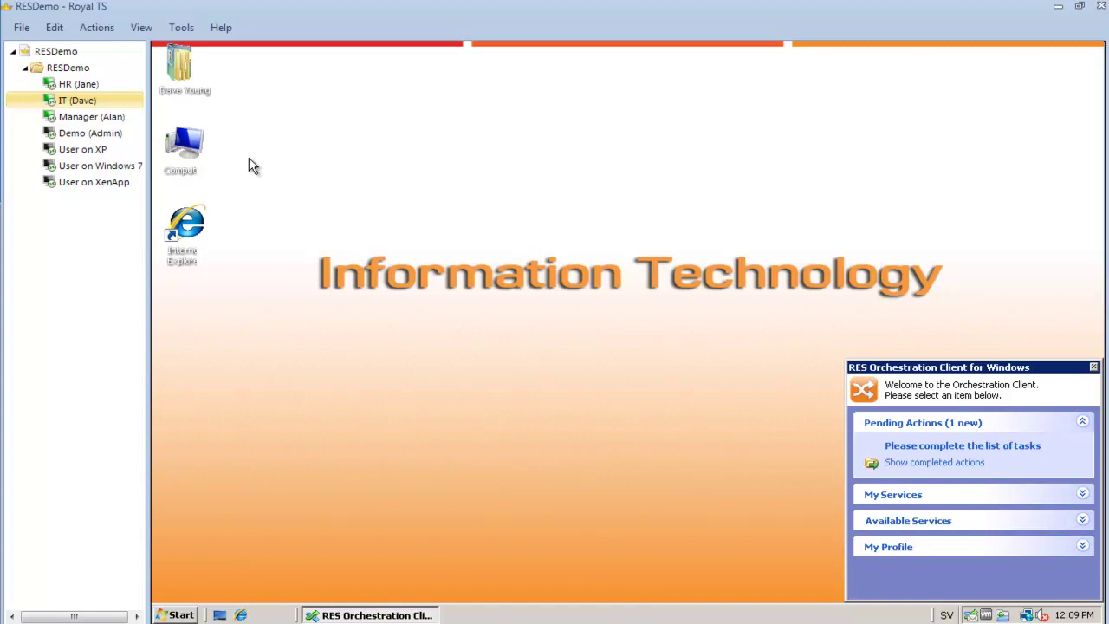
Step: Mark the IT policy document signed task Completed in the new task list and confirm
click(918, 452)
click(367, 299)
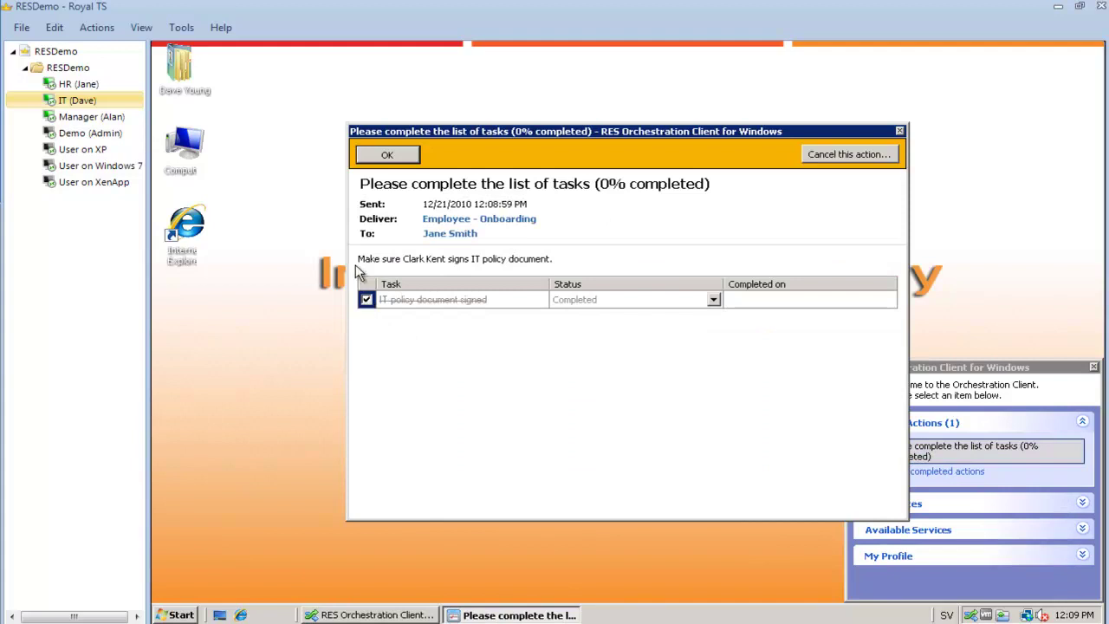
click(388, 155)
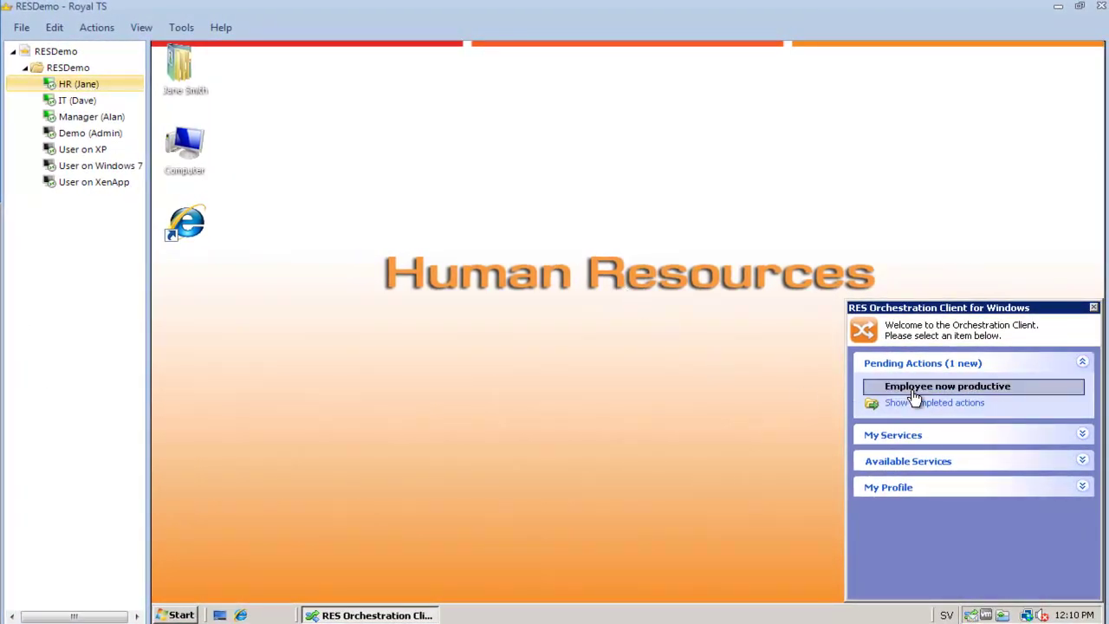
Step: Read and close the Employee now productive notice, then select the User on XP connection
click(914, 387)
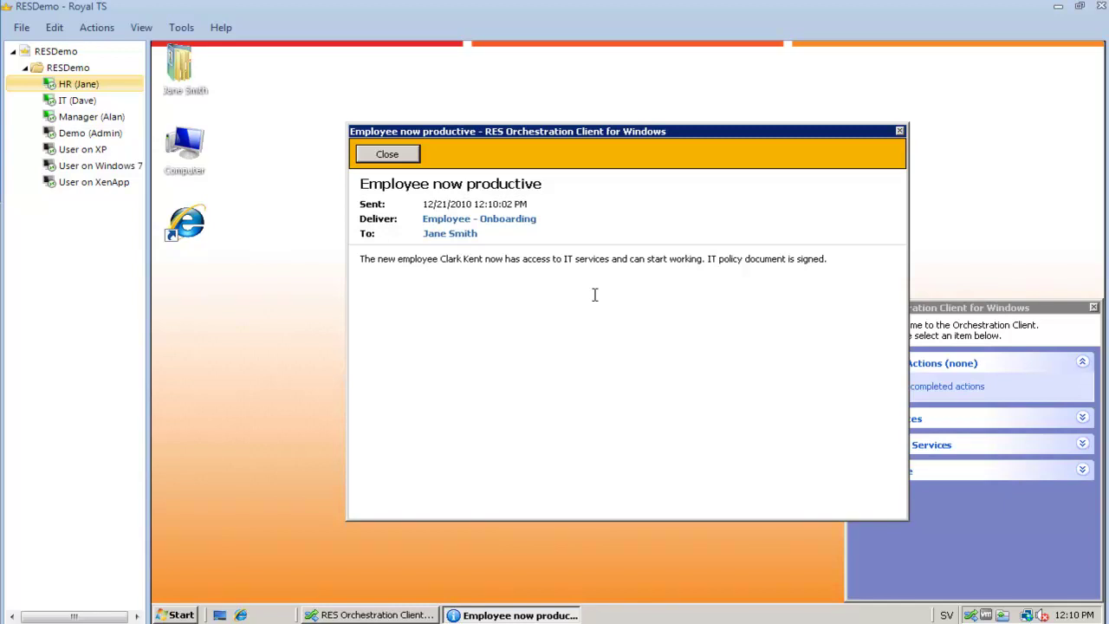
click(400, 157)
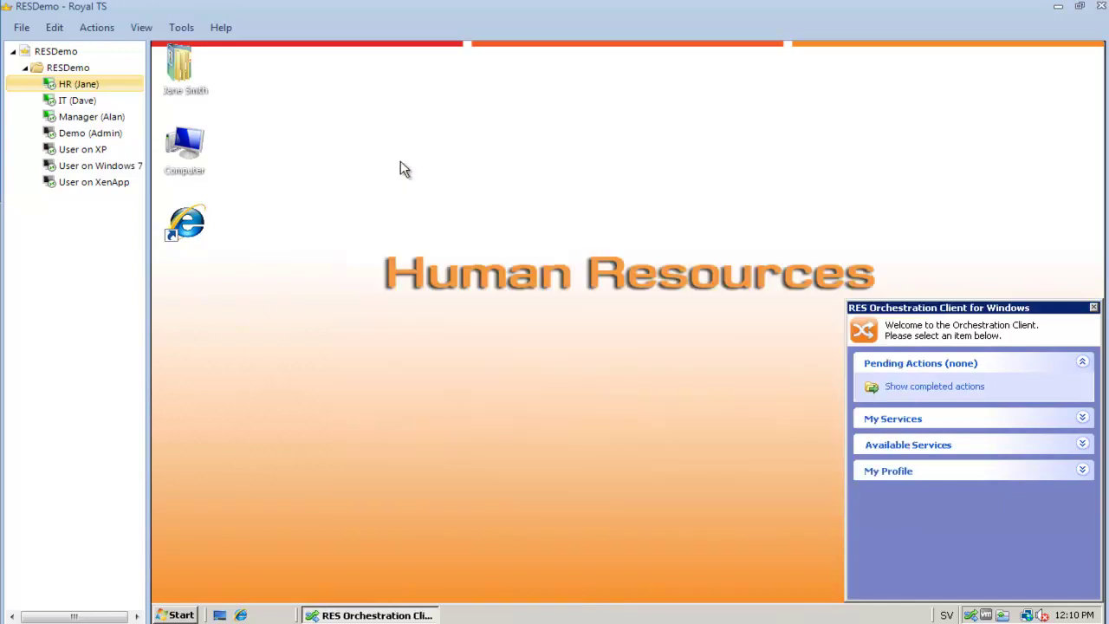
click(86, 149)
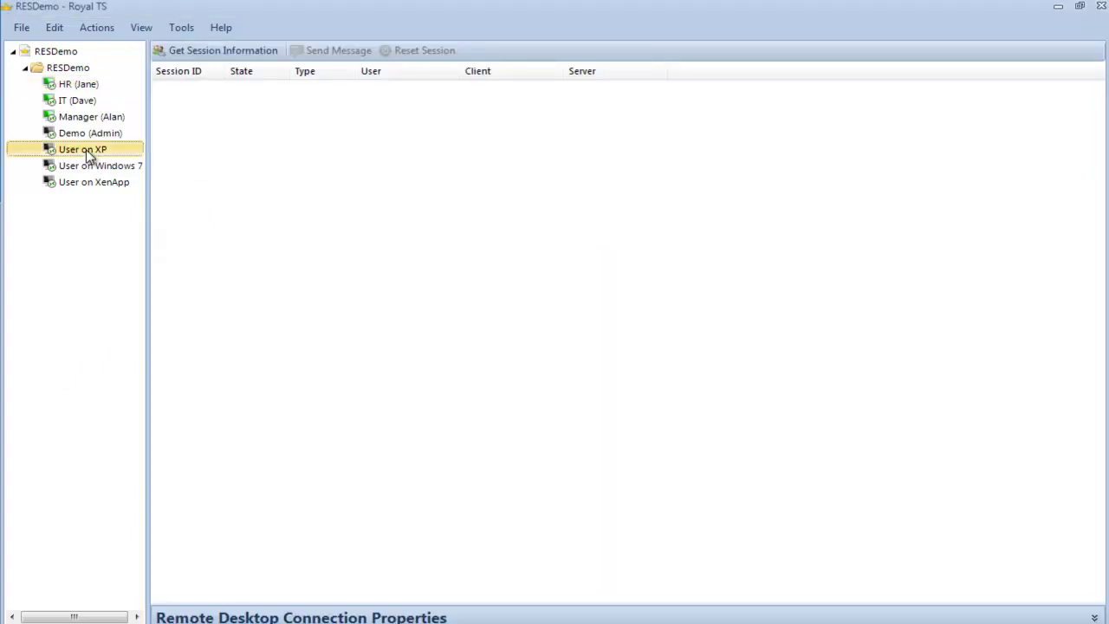
Step: Connect to the User on XP session and log on with the user's password
double_click(86, 149)
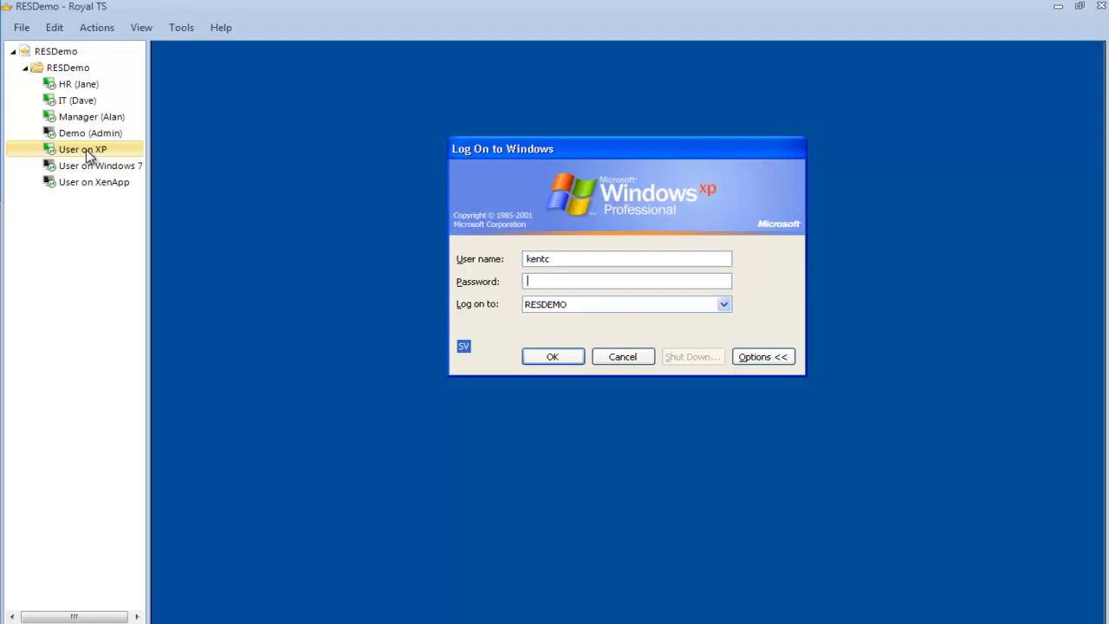
text(********)
key(Return)
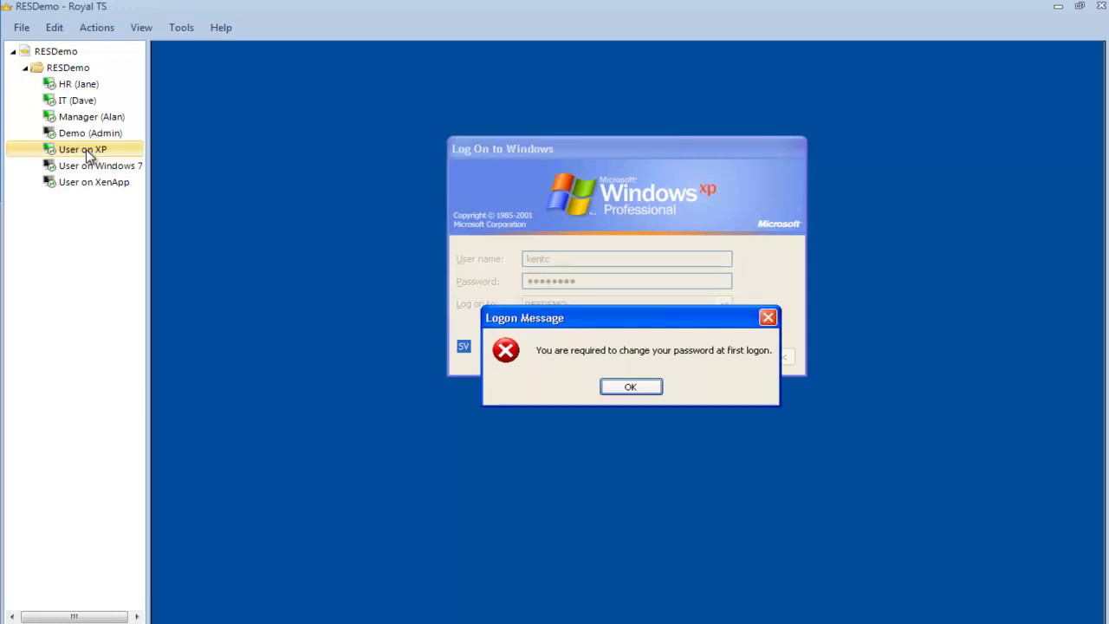
Step: Acknowledge the logon message, set and confirm a new password, and accept the confirmation
click(631, 387)
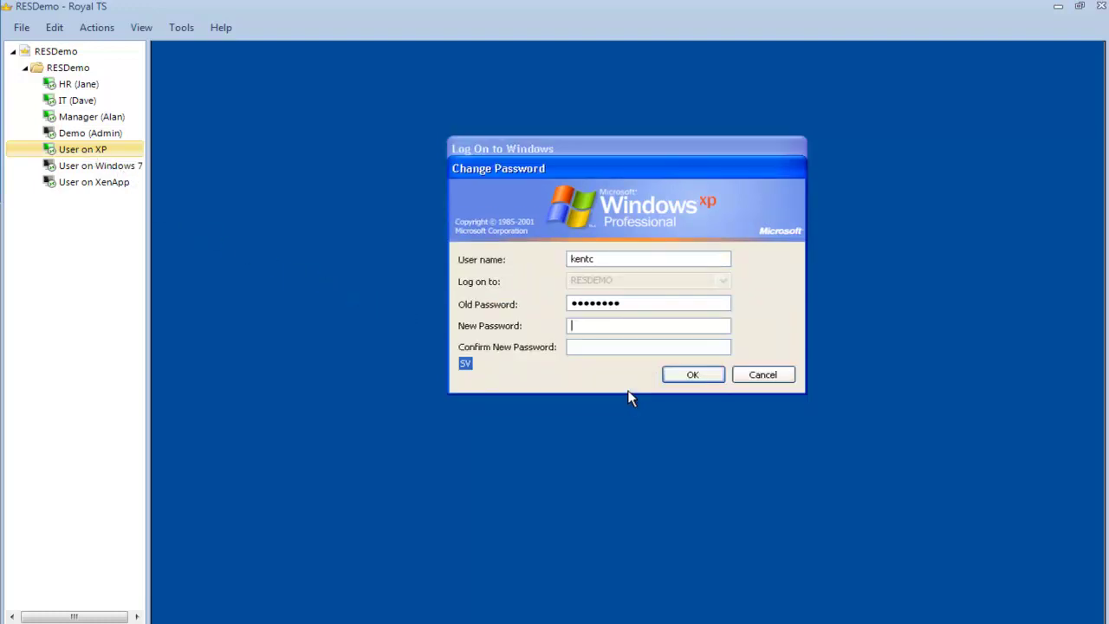
text(••••••••)
key(Tab)
text(••••••••)
key(Return)
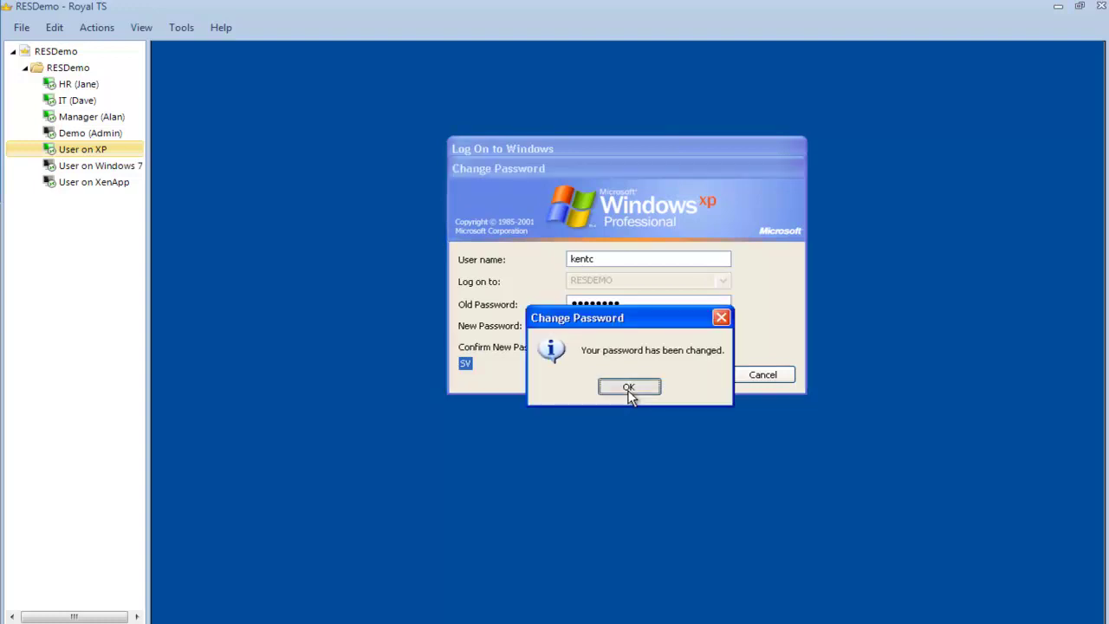
click(629, 390)
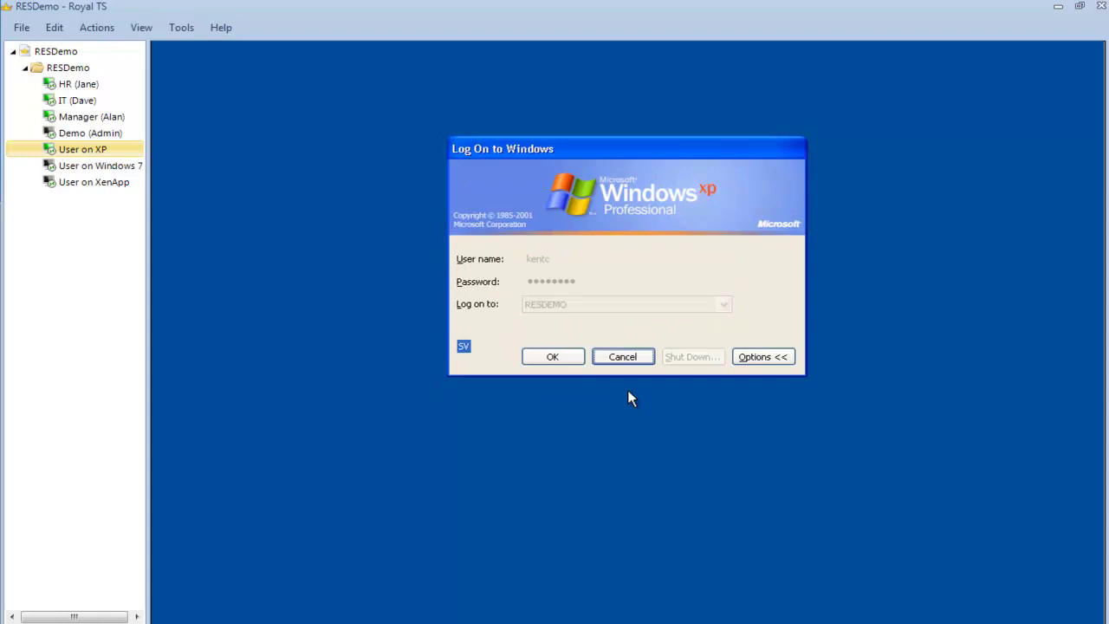